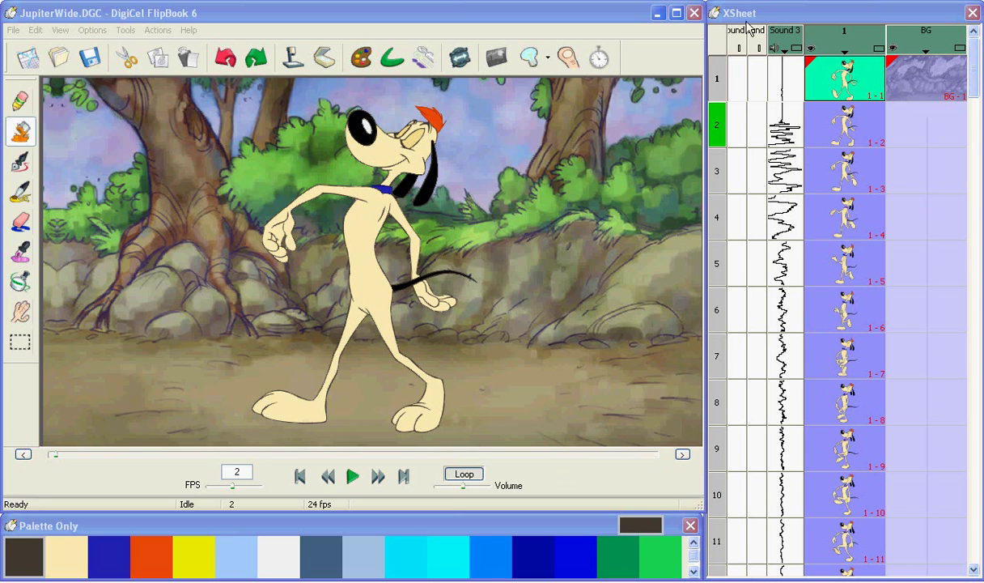
Scribble a test stroke with the Pencil on frame 1, undo it fully, and make cream the current colour
click(20, 101)
mouse_move(118, 183)
mouse_down()
mouse_move(149, 217)
mouse_move(182, 173)
mouse_move(168, 159)
mouse_move(280, 204)
mouse_move(234, 219)
mouse_move(241, 274)
mouse_move(186, 233)
mouse_up()
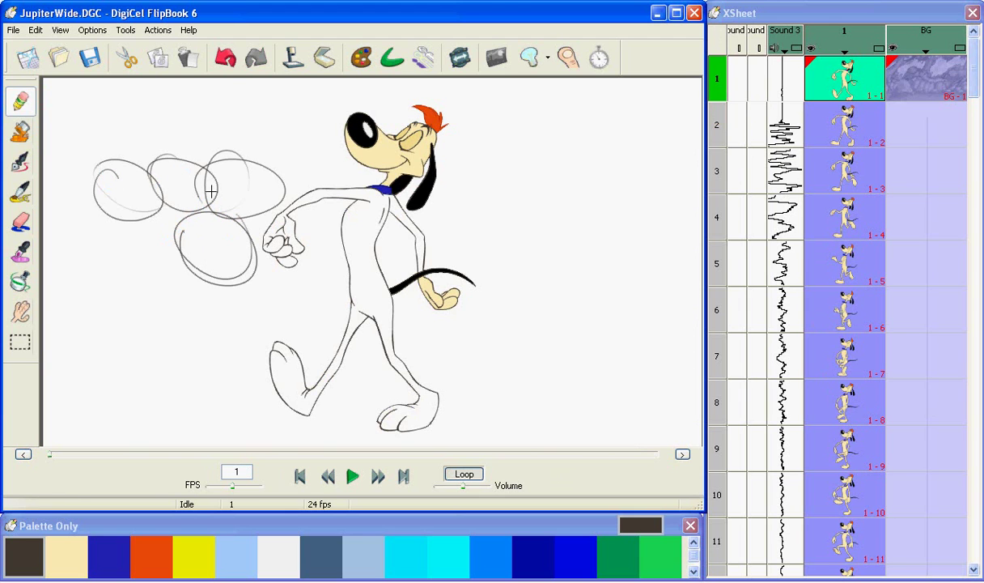
click(226, 61)
click(225, 60)
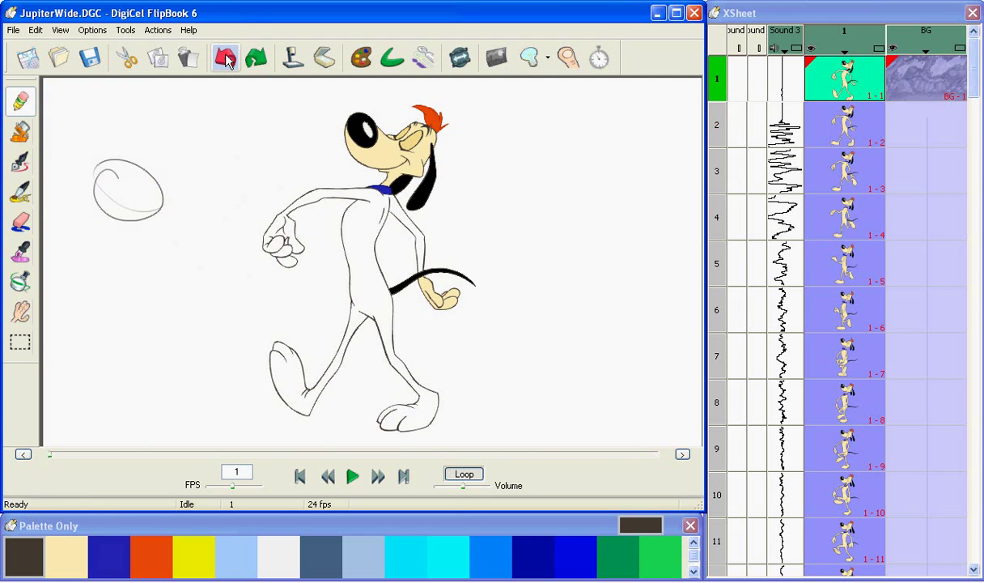
click(224, 60)
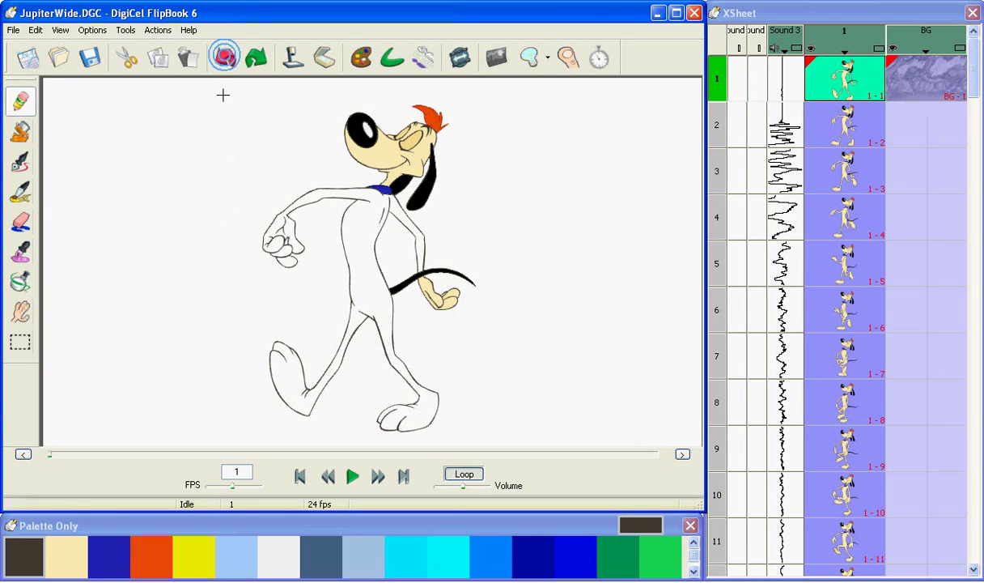
click(285, 58)
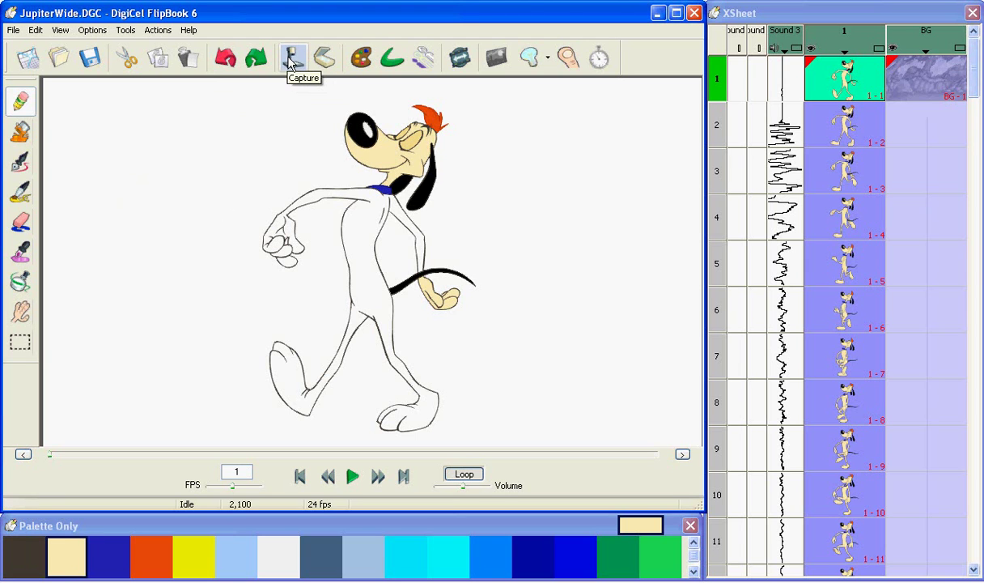
Fill the dog's white body on frame 1 with cream using the Paint tool, then start playback
click(20, 131)
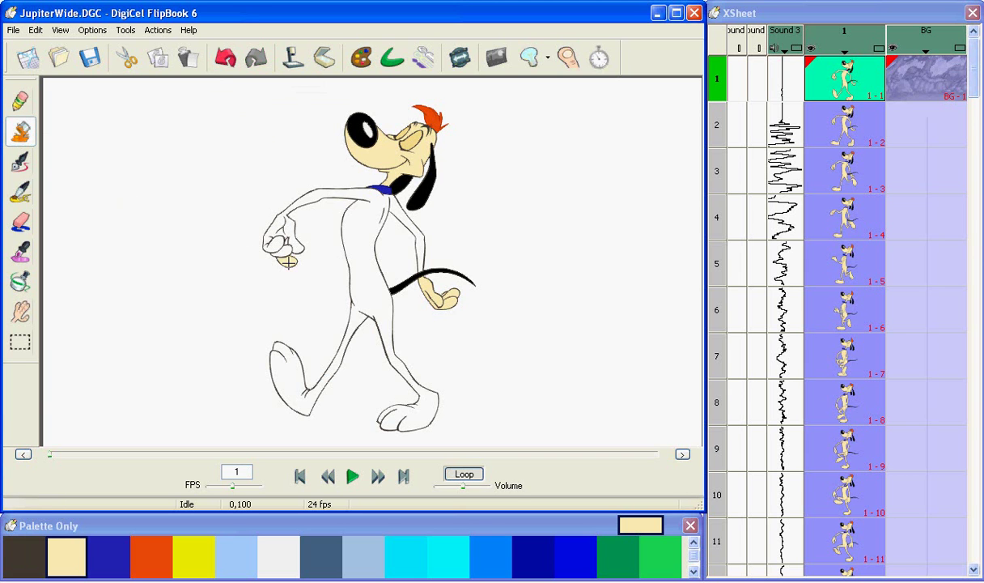
click(276, 233)
click(352, 477)
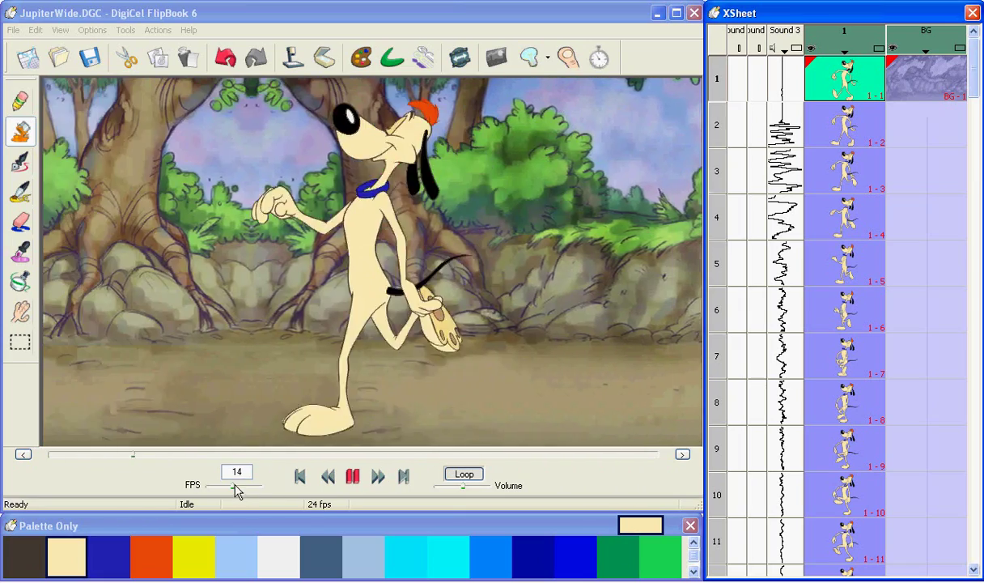
Raise the FPS rate slider, then pull it back down to slow the walk toward 10 fps
drag(233, 485, 273, 483)
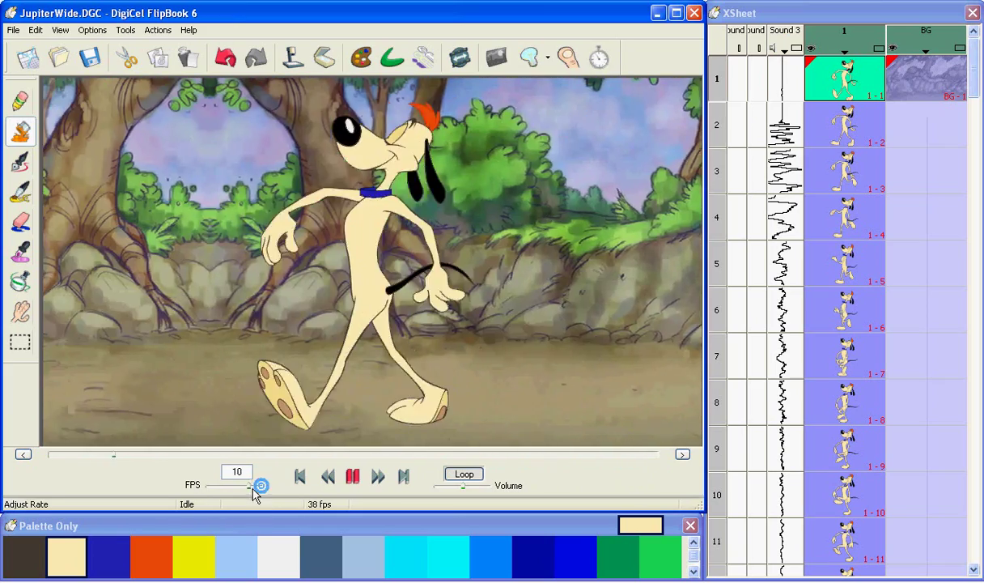
drag(259, 488, 217, 495)
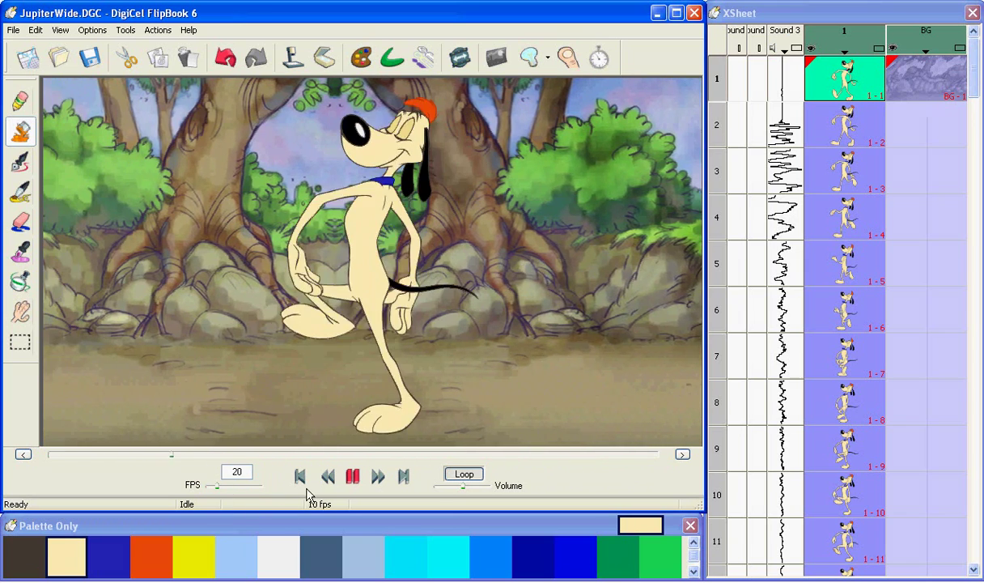
Pause playback and enter frame numbers to jump to frame 24, then to frame 48
click(353, 476)
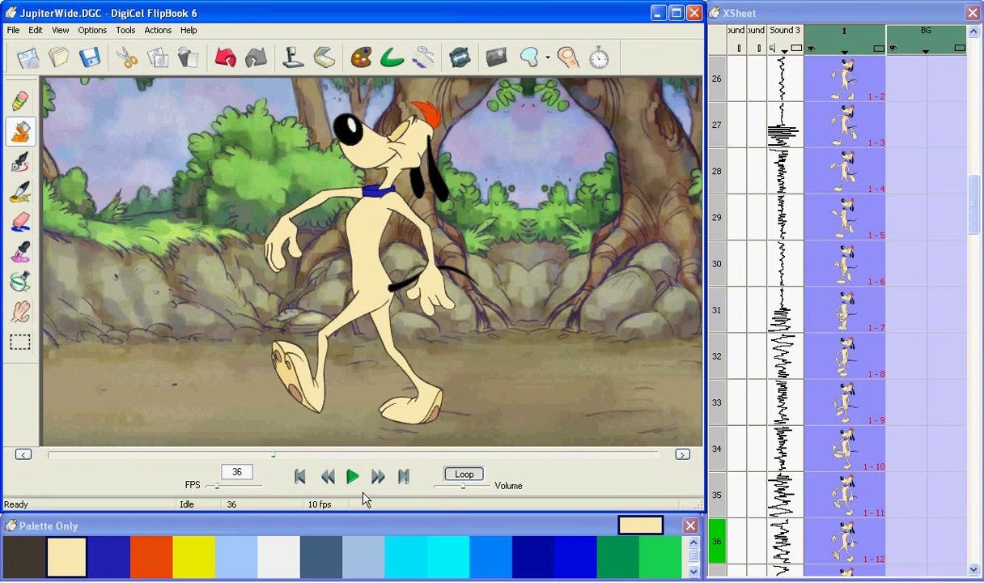
double_click(229, 475)
text(24)
key(Return)
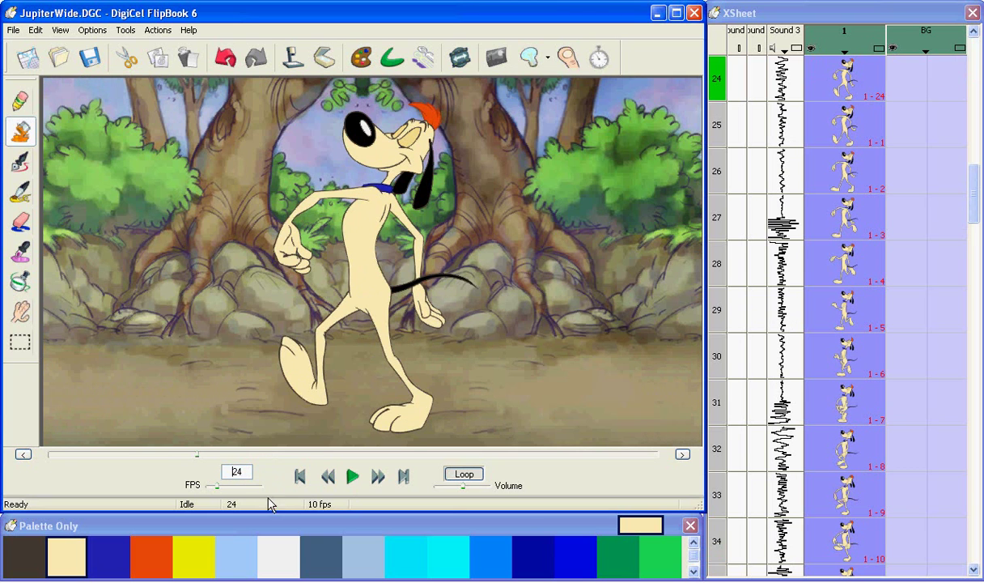
double_click(229, 472)
key(Return)
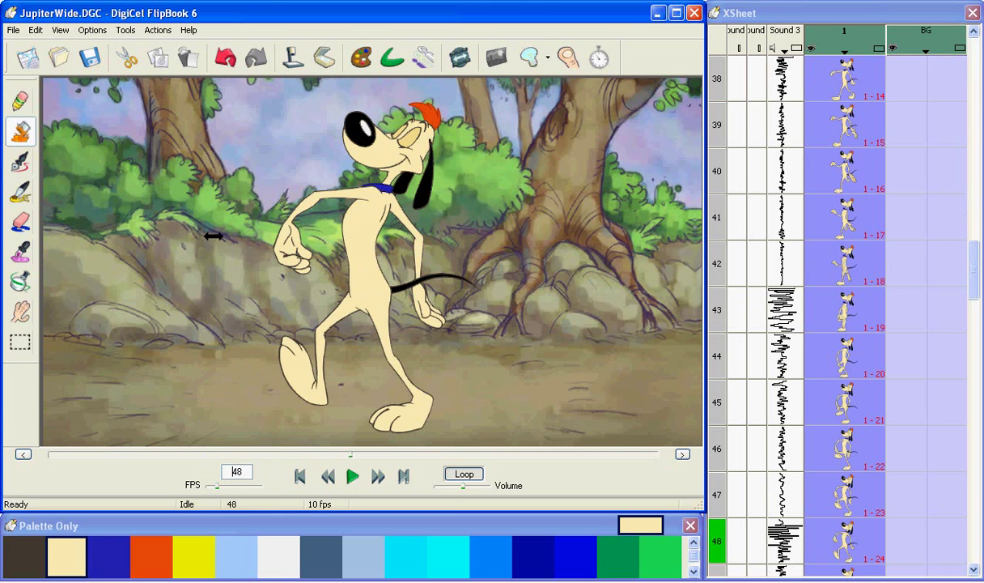
click(91, 31)
click(107, 134)
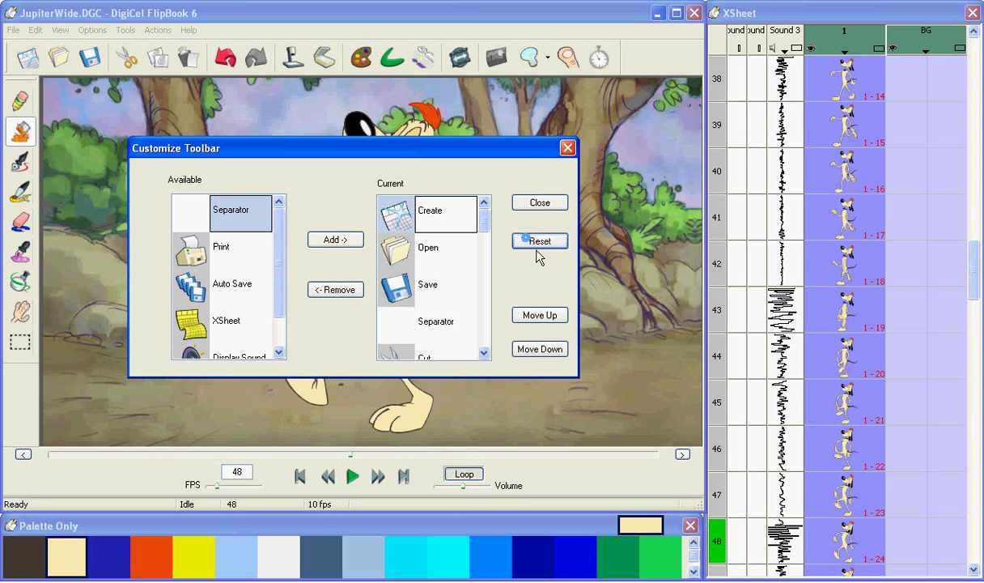
click(538, 206)
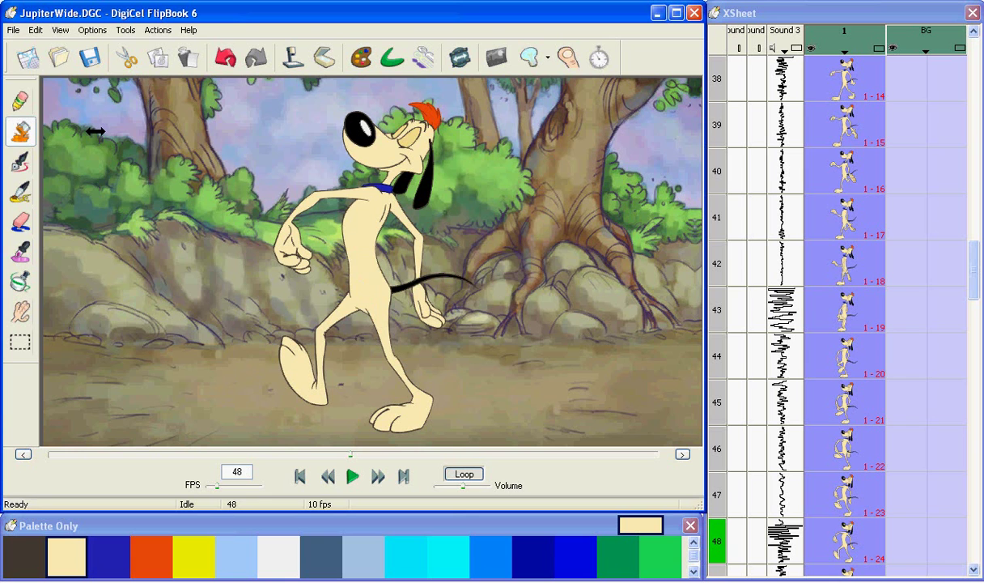
drag(20, 80, 237, 137)
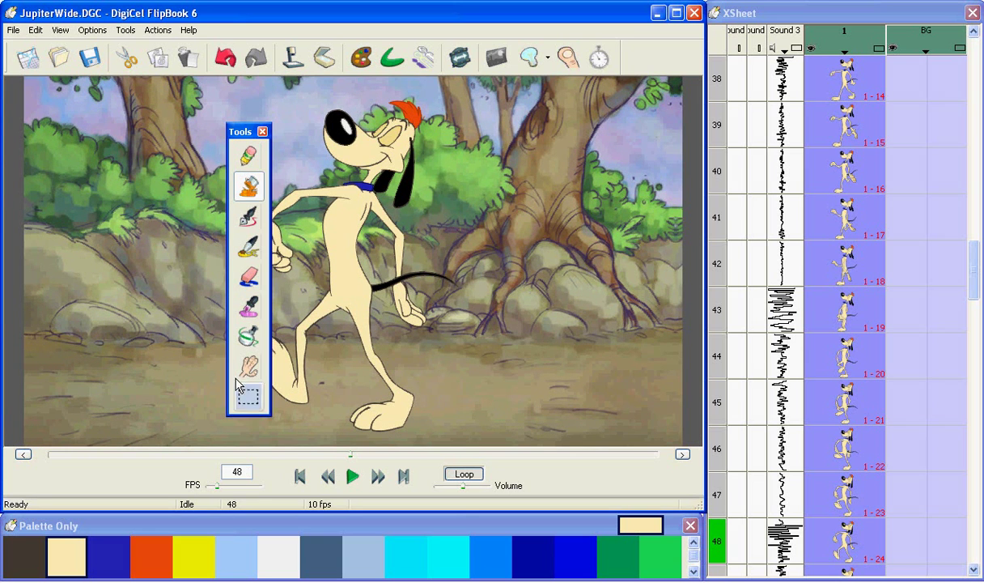
drag(253, 416, 242, 181)
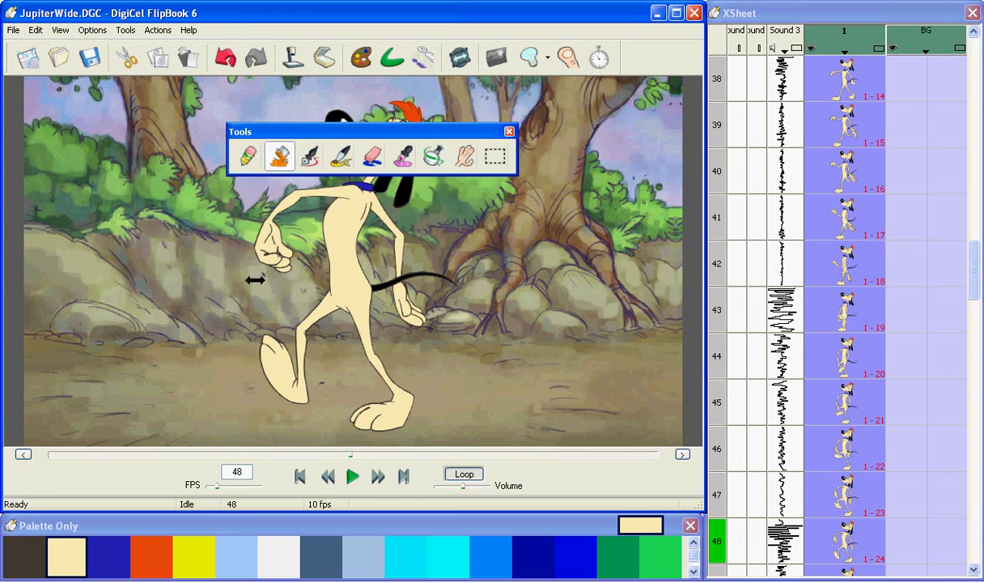
drag(466, 135, 561, 451)
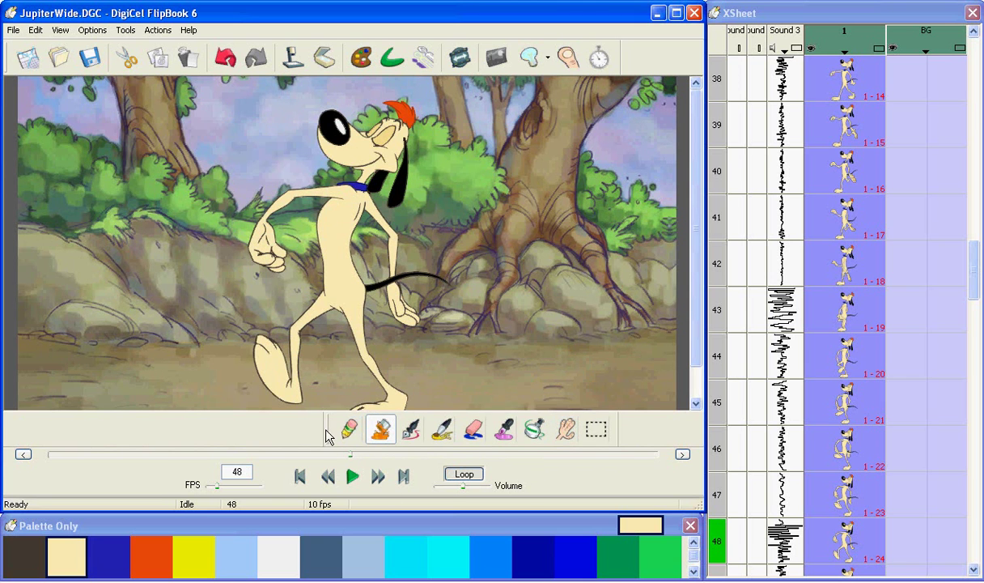
drag(328, 436, 4, 186)
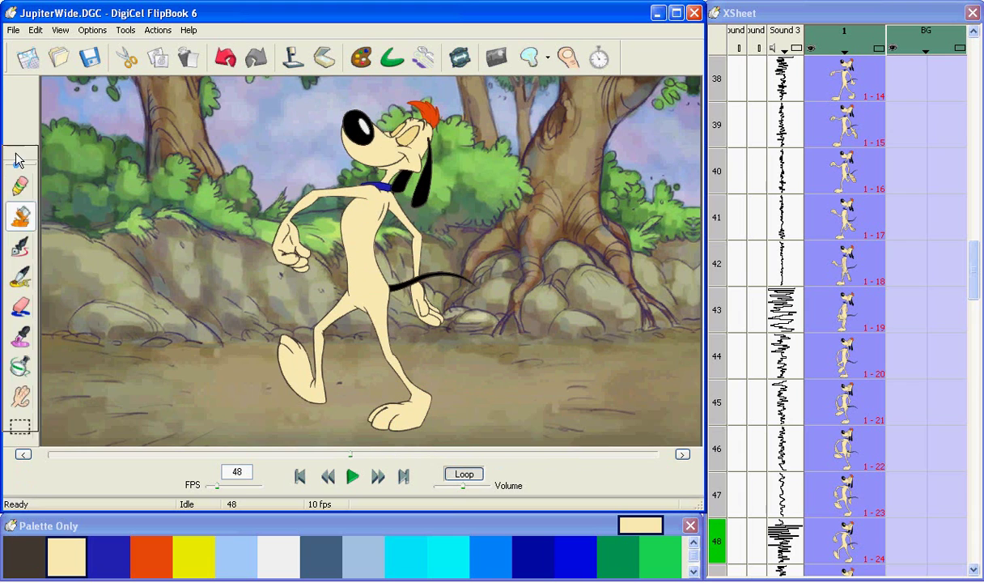
drag(16, 94, 18, 87)
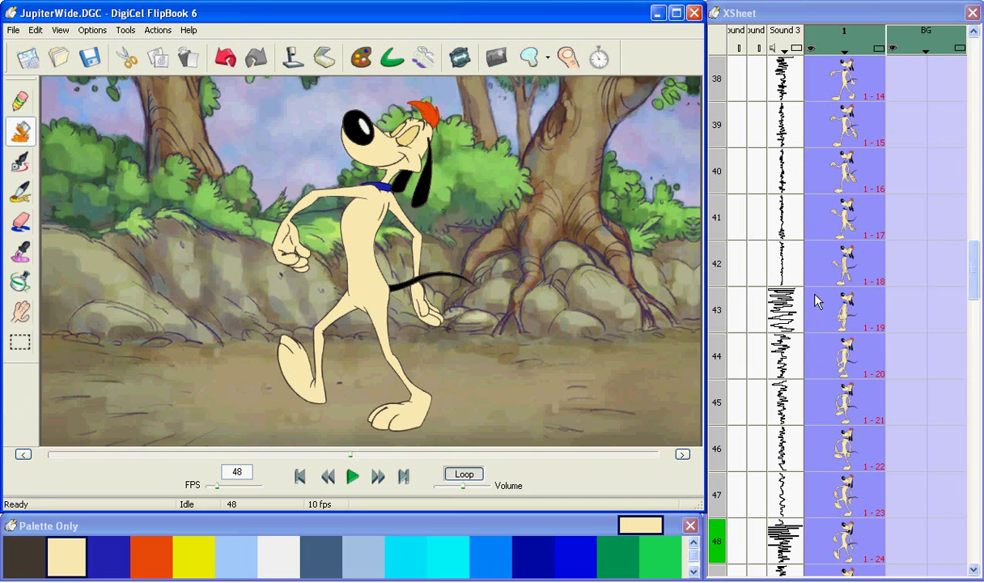
Step through frames 39 and 42 in the XSheet, selecting the dog layer, then the background layer
click(717, 131)
click(717, 246)
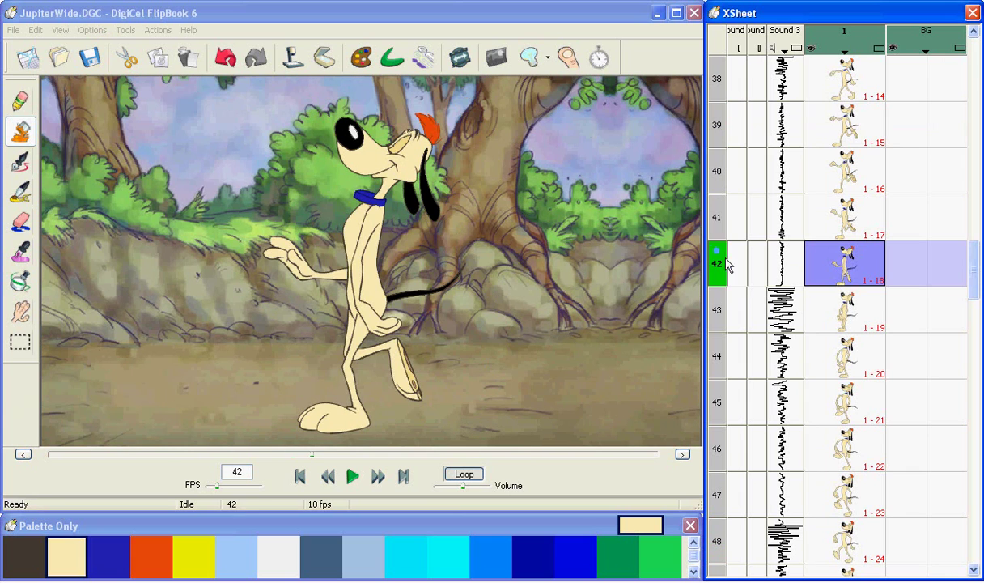
click(827, 47)
click(890, 39)
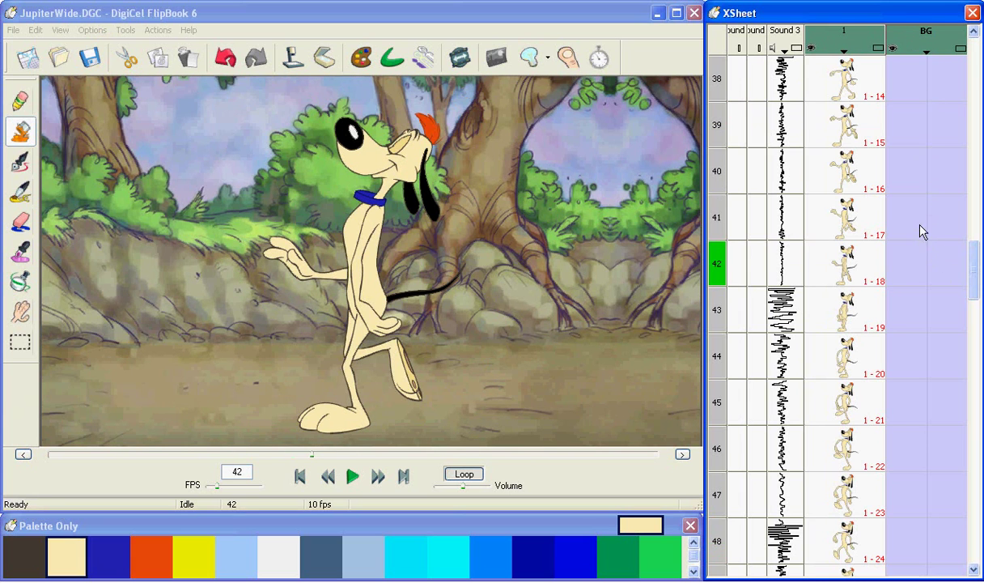
Toggle the forest background and dog layers off and back on, leaving both visible
click(893, 49)
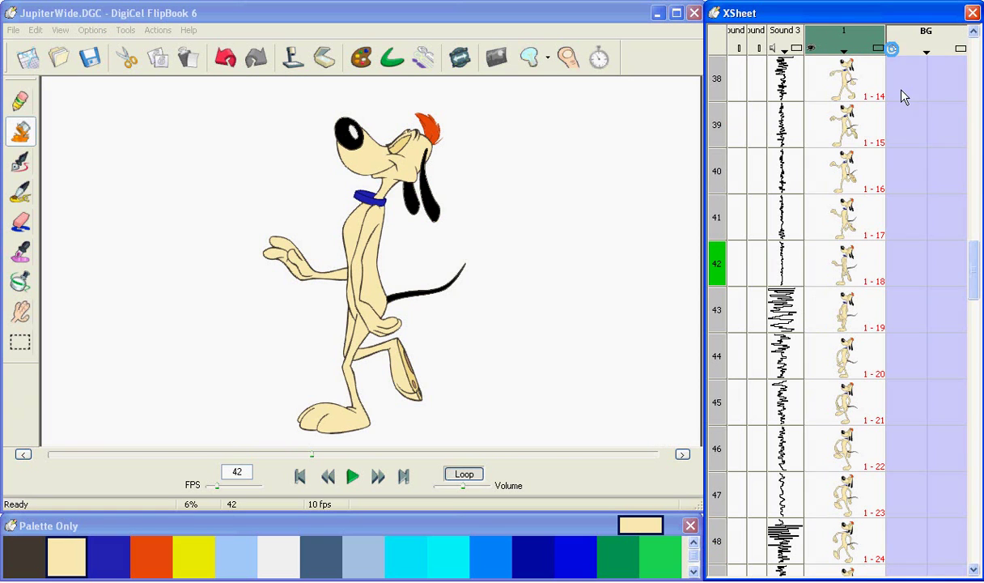
click(893, 48)
click(811, 49)
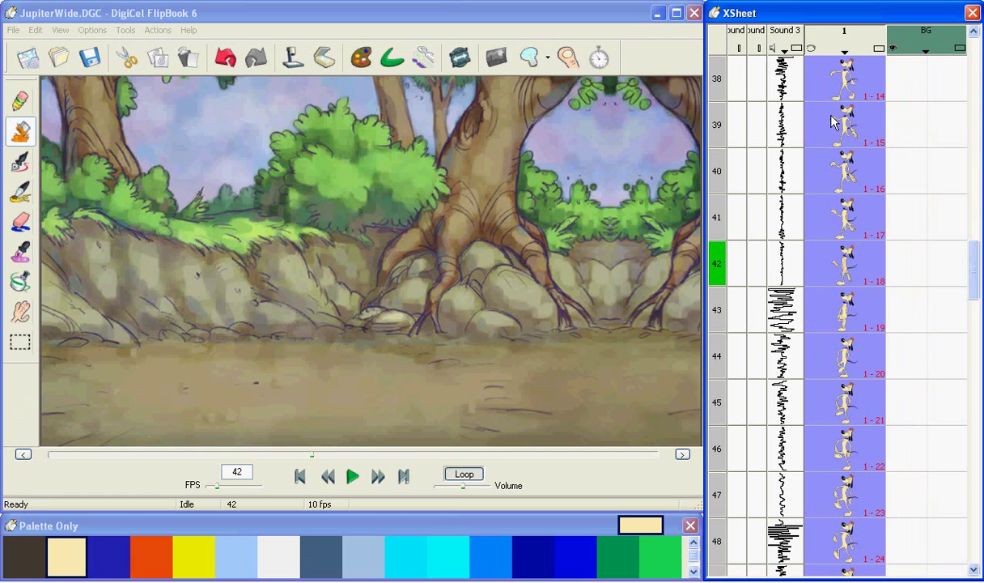
click(811, 49)
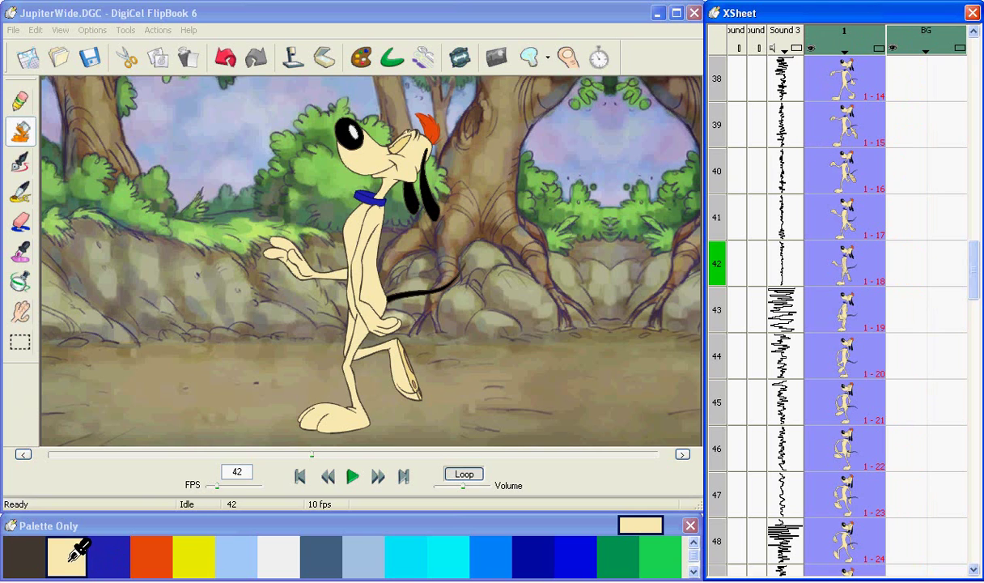
click(693, 571)
click(693, 571)
click(693, 571)
click(693, 571)
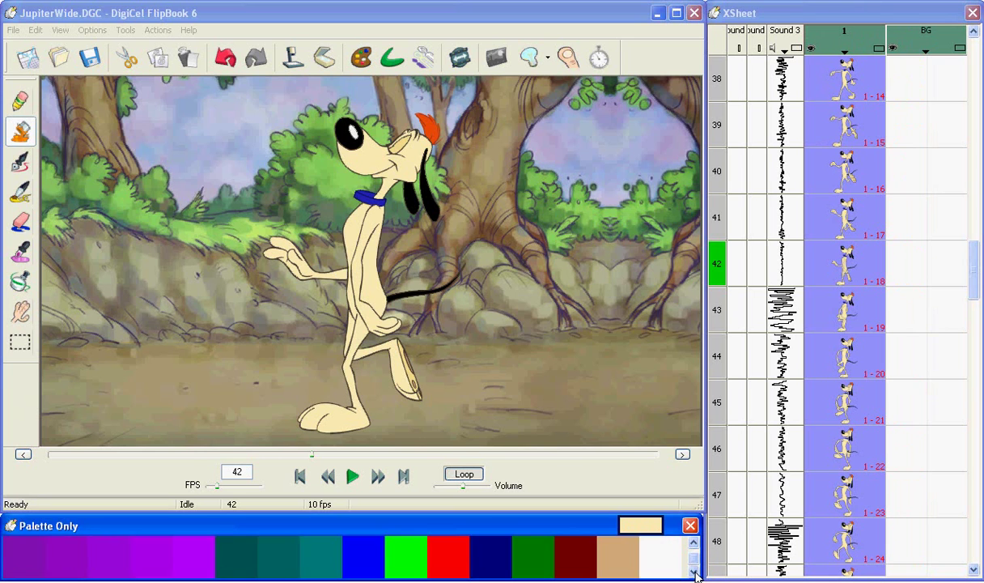
click(693, 543)
click(694, 543)
click(693, 544)
click(694, 544)
click(694, 543)
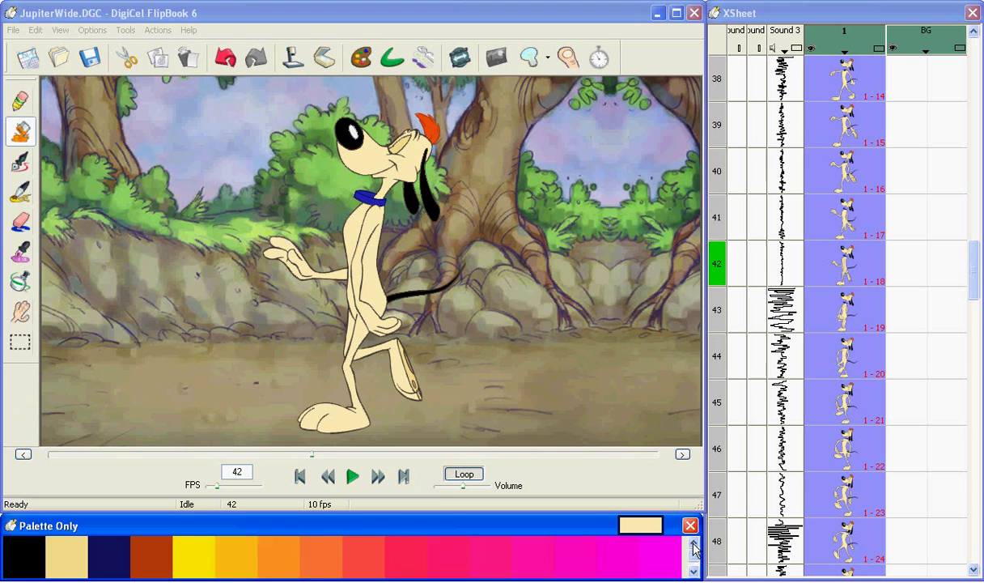
click(693, 546)
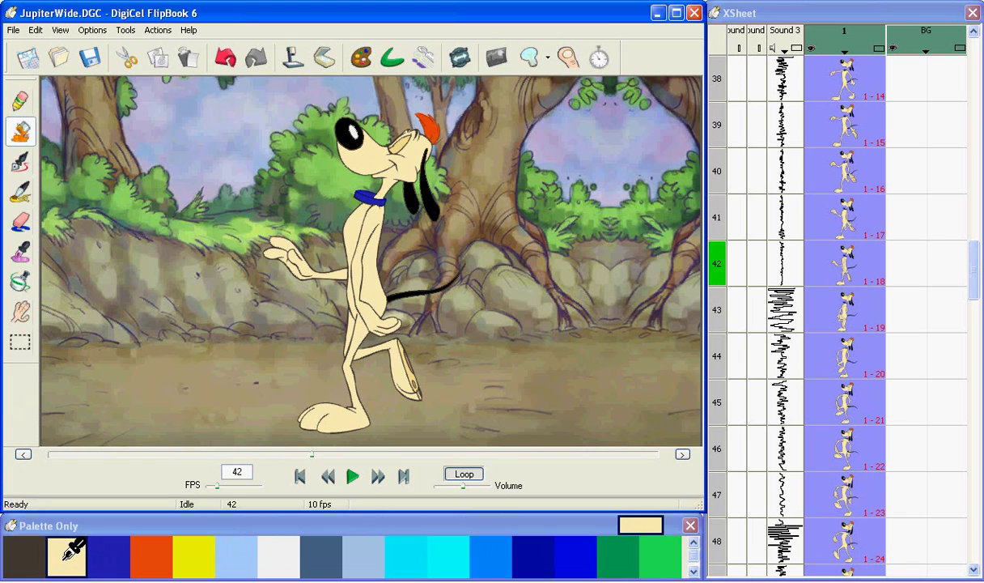
In the beige swatch's Color Dialog, try pink, lilac, green and yellow hues, then confirm light blue
double_click(64, 559)
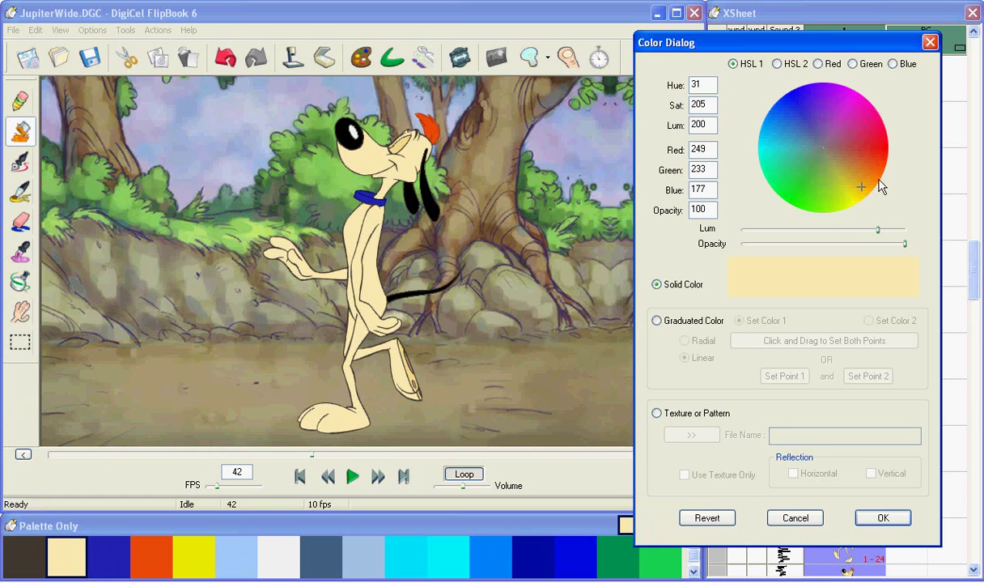
click(861, 149)
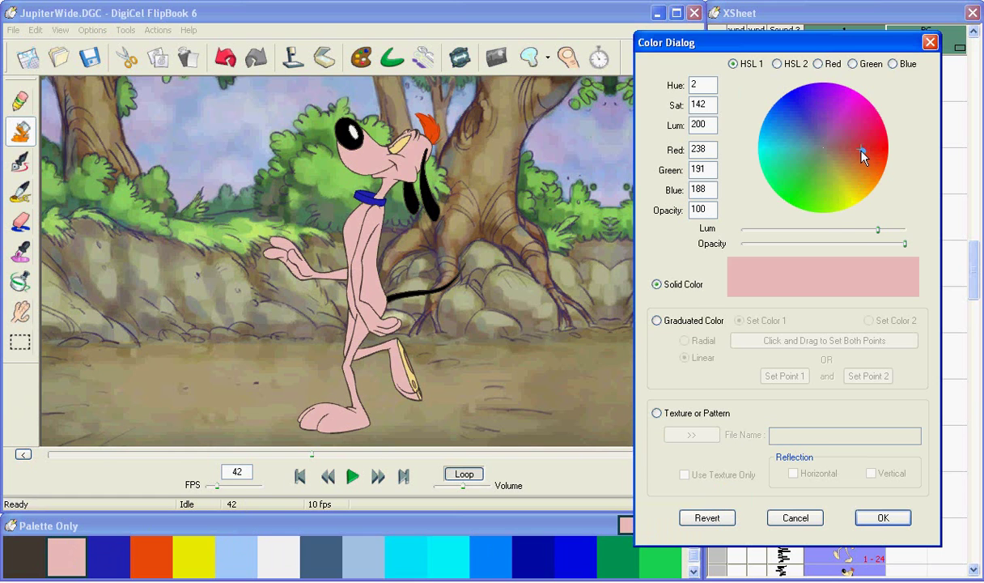
click(848, 106)
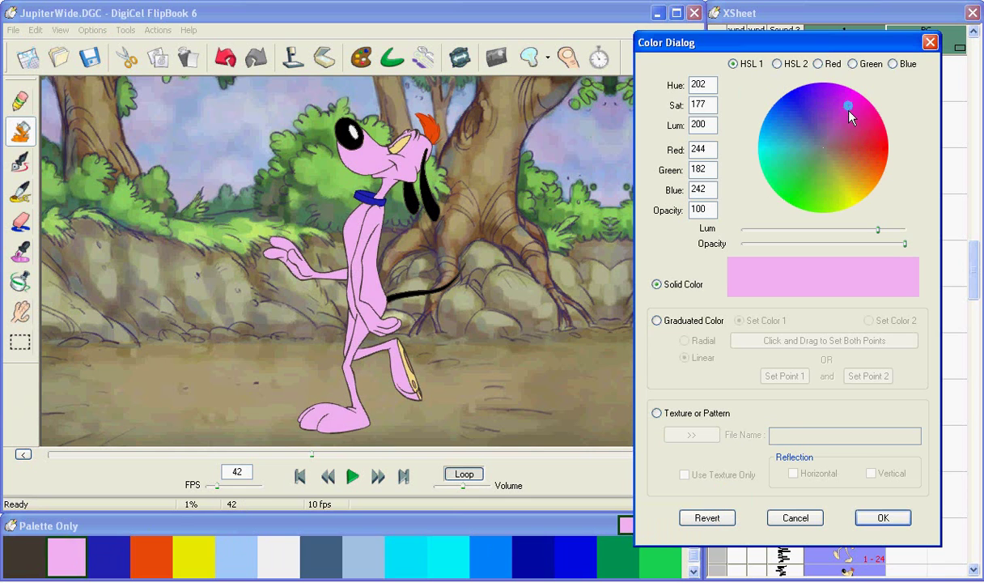
click(799, 102)
click(778, 136)
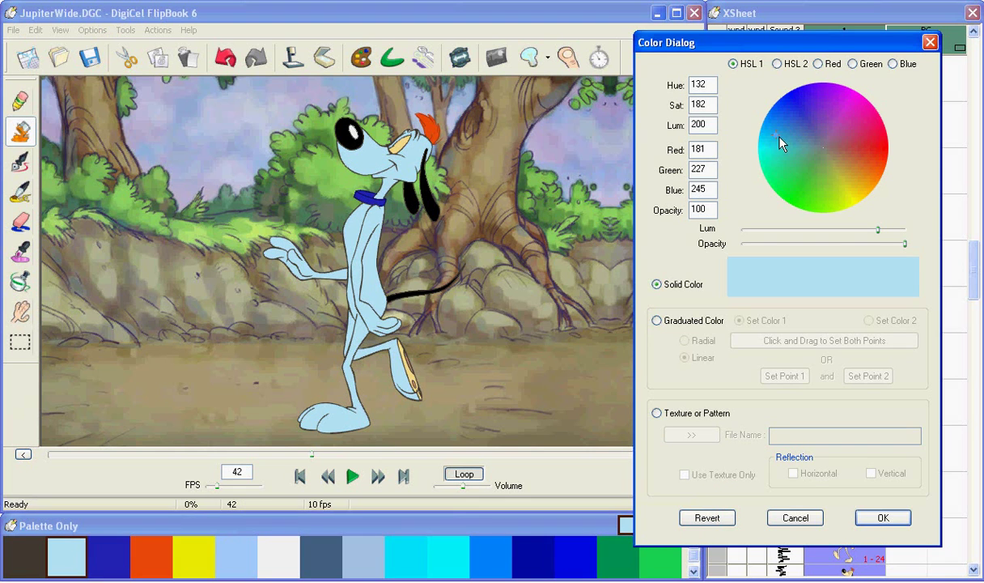
click(780, 173)
click(815, 193)
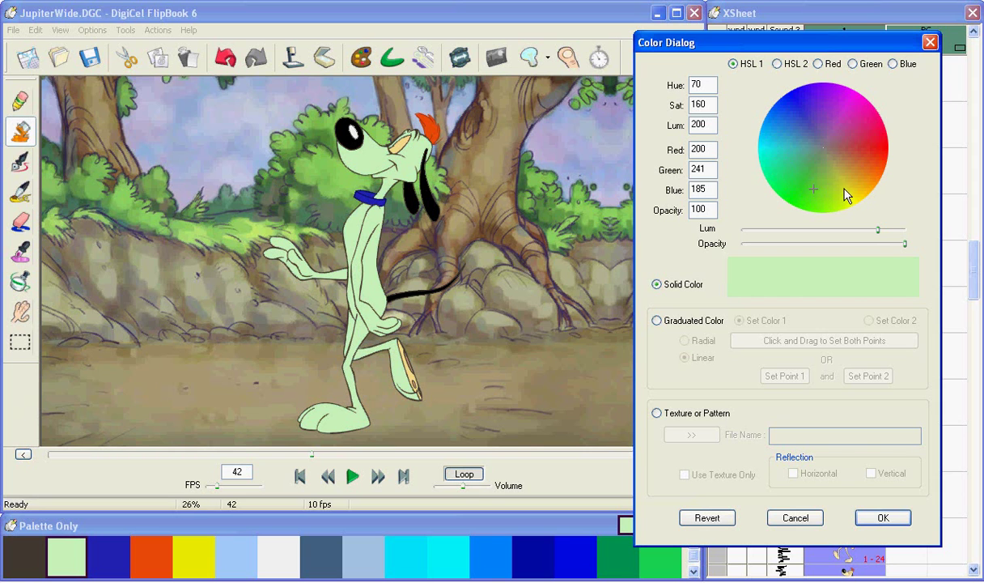
click(843, 188)
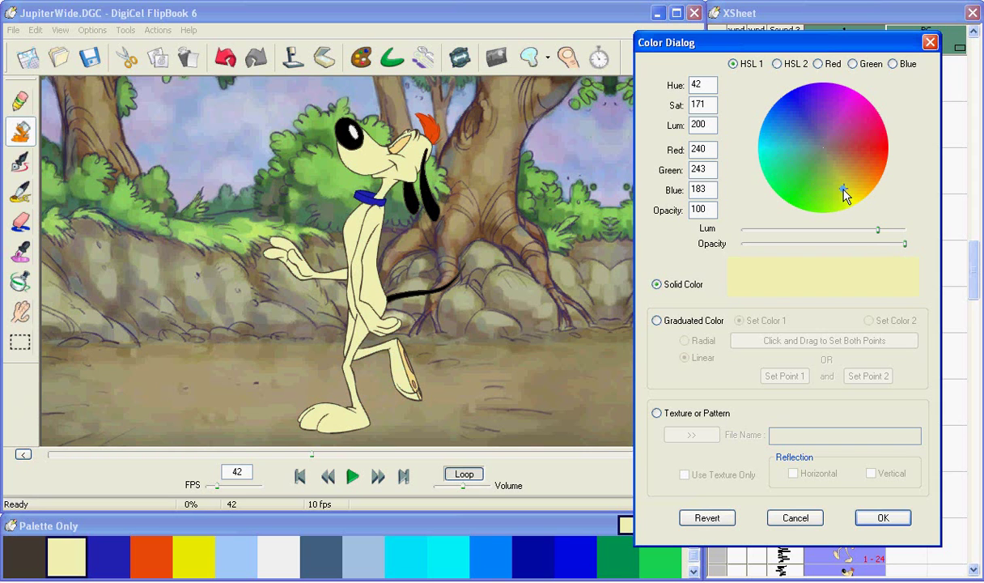
click(777, 131)
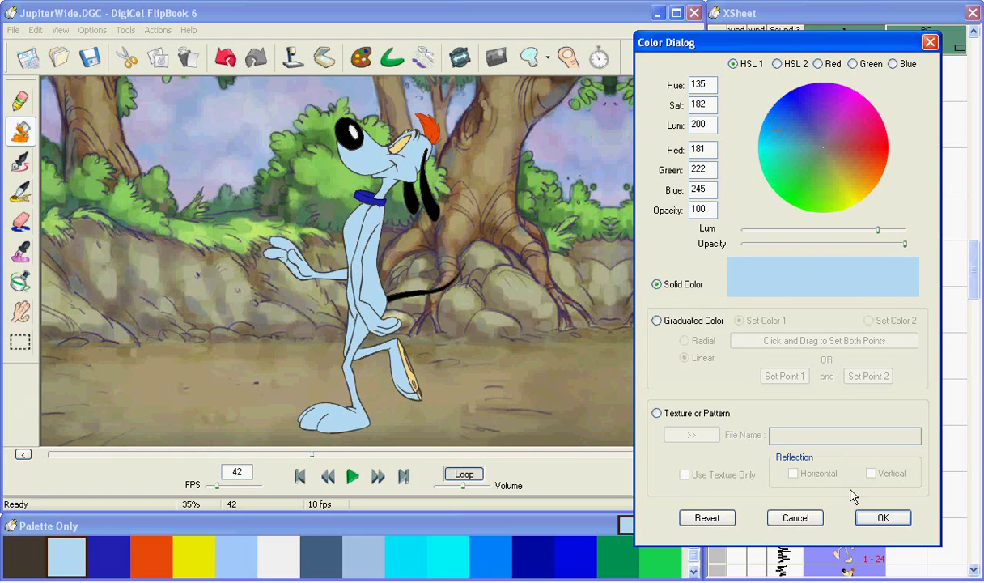
click(875, 517)
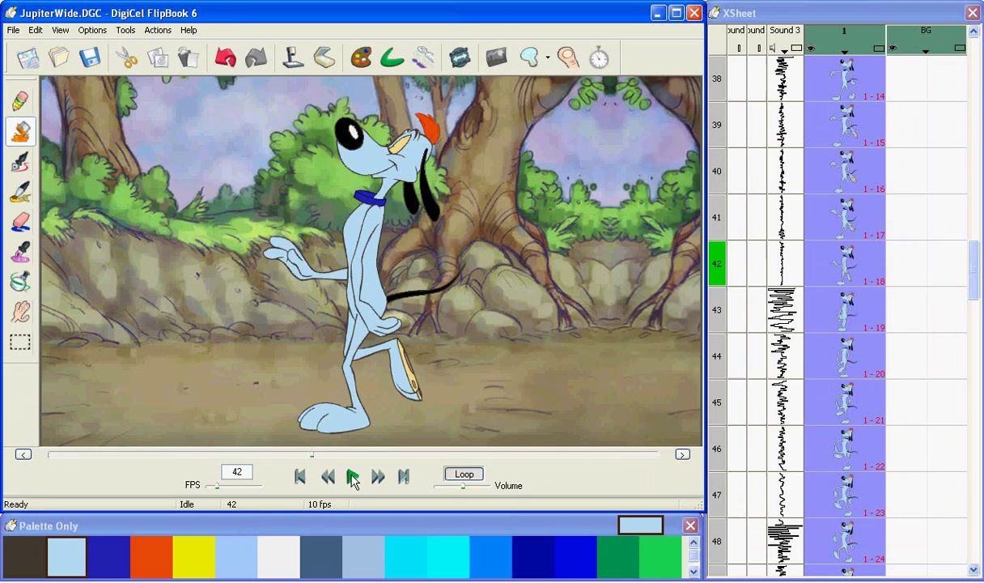
Play the light-blue dog walk in a loop and raise the FPS slider to 24 fps
click(352, 478)
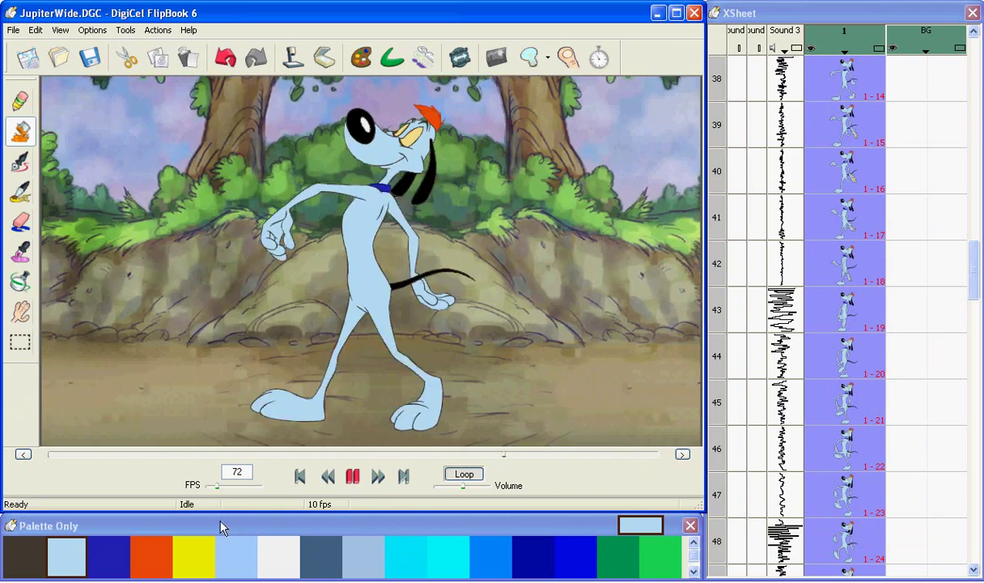
drag(216, 488, 234, 492)
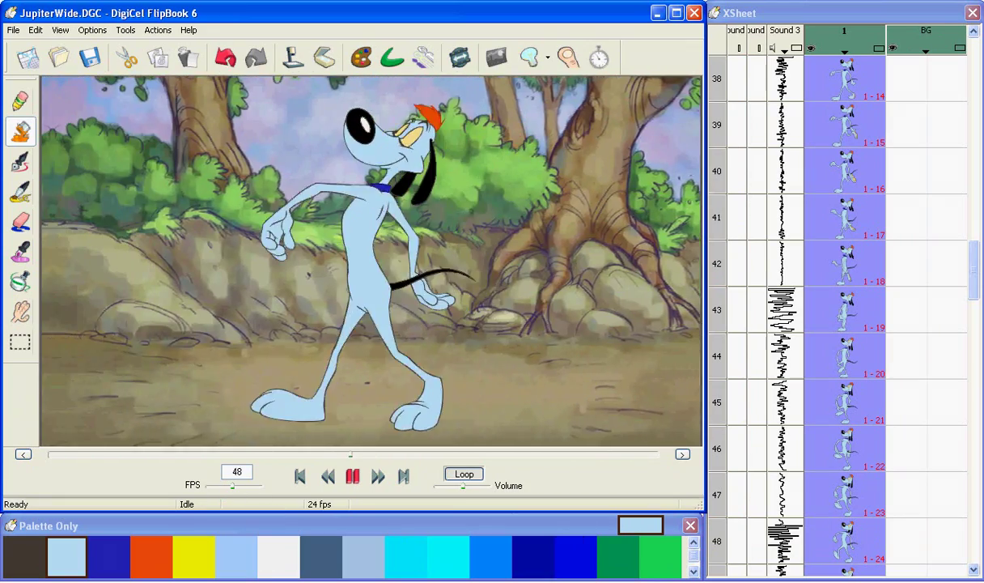